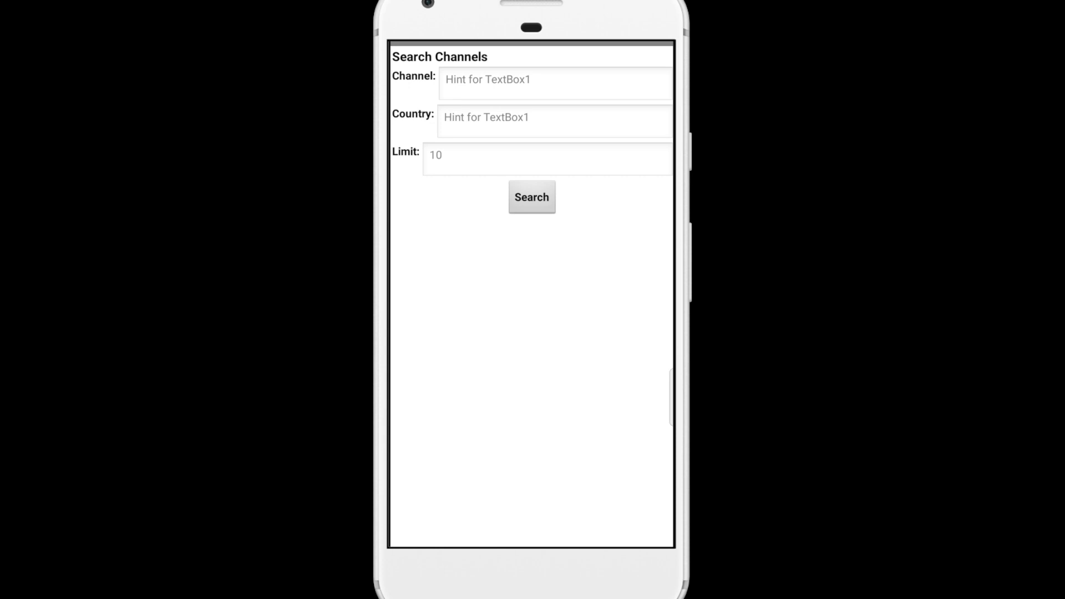
# Bring up the alphabetical country picker from the Country field.
pyautogui.click(576, 123)
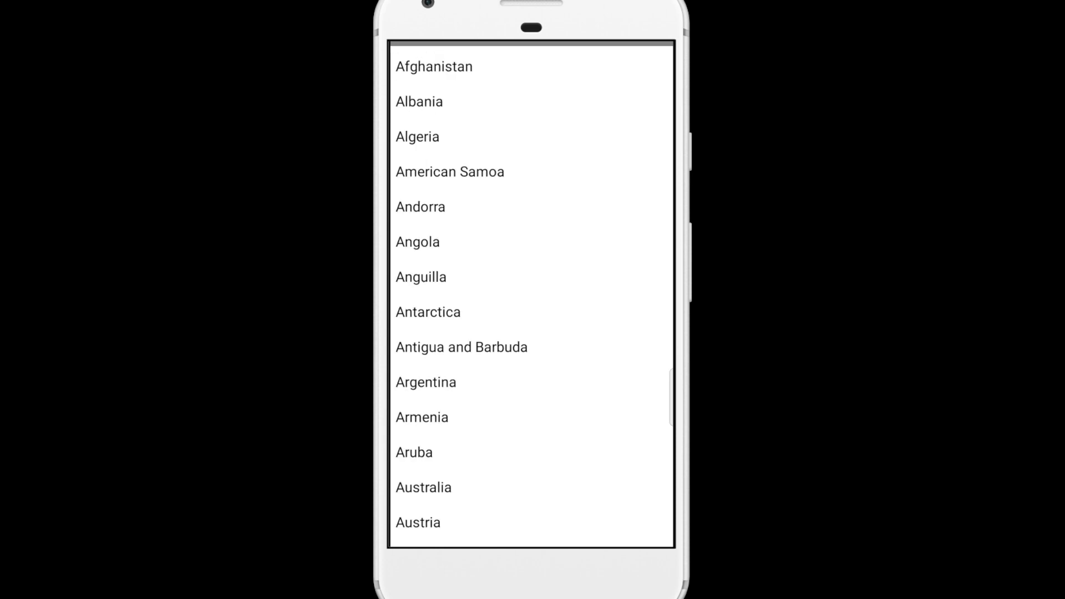
pyautogui.scroll(-5, 575, 364)
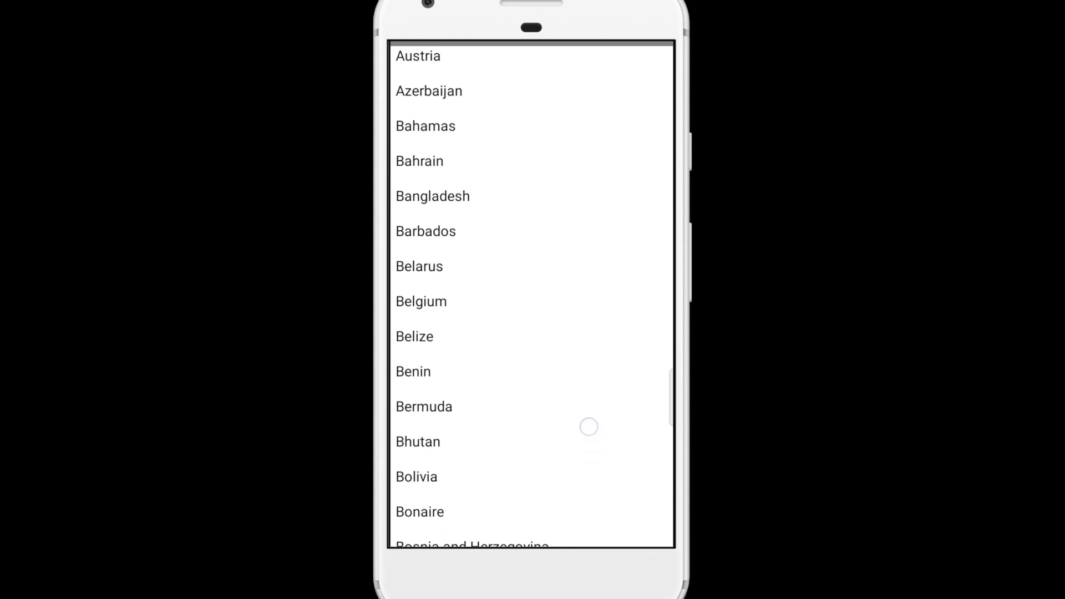
pyautogui.scroll(-2, 589, 426)
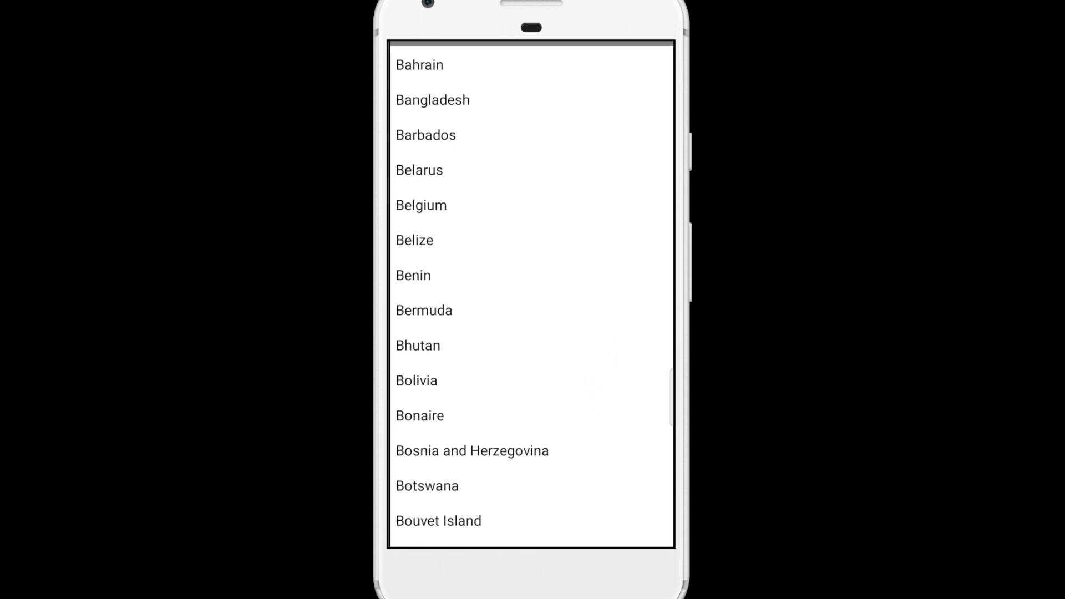
pyautogui.scroll(-3, 607, 349)
pyautogui.scroll(-5, 414, 246)
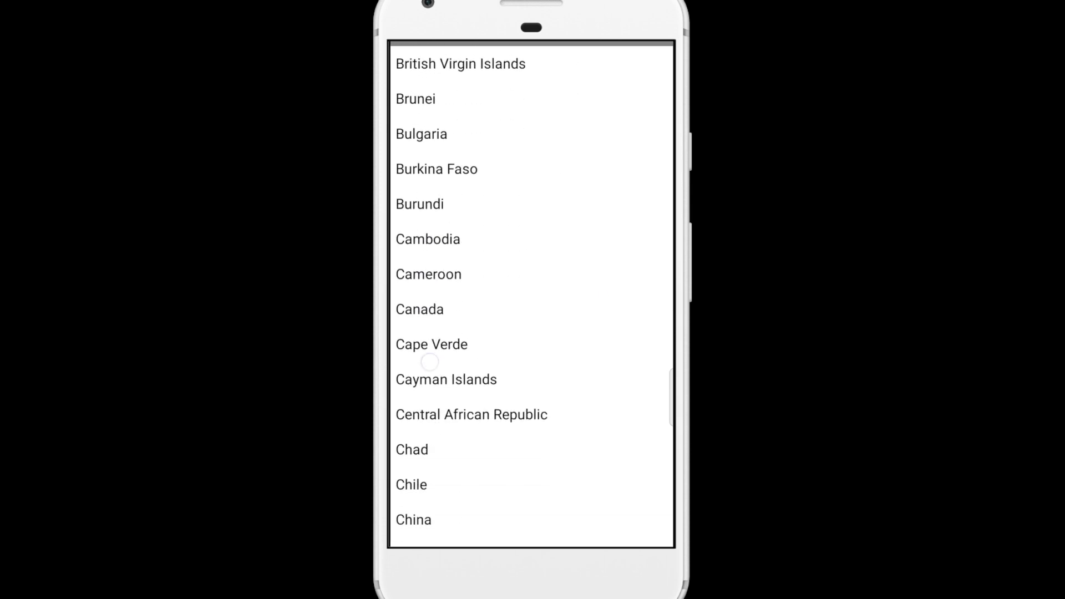
pyautogui.scroll(-7, 415, 247)
pyautogui.scroll(-3, 431, 278)
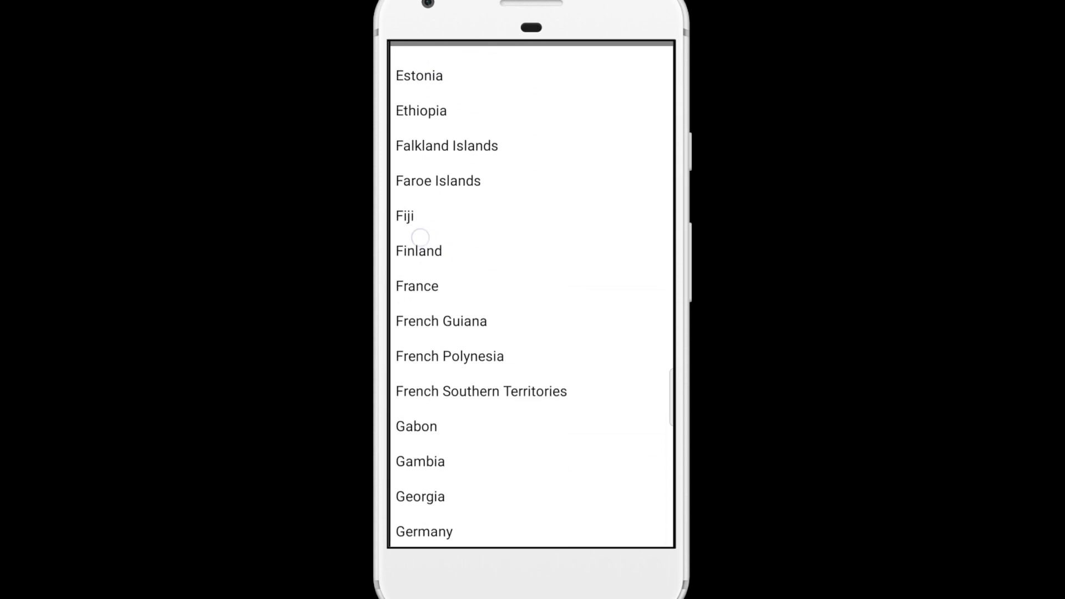
pyautogui.scroll(-3, 430, 287)
pyautogui.scroll(-3, 430, 288)
# Choose India as the search country and start editing the limit field.
pyautogui.click(411, 221)
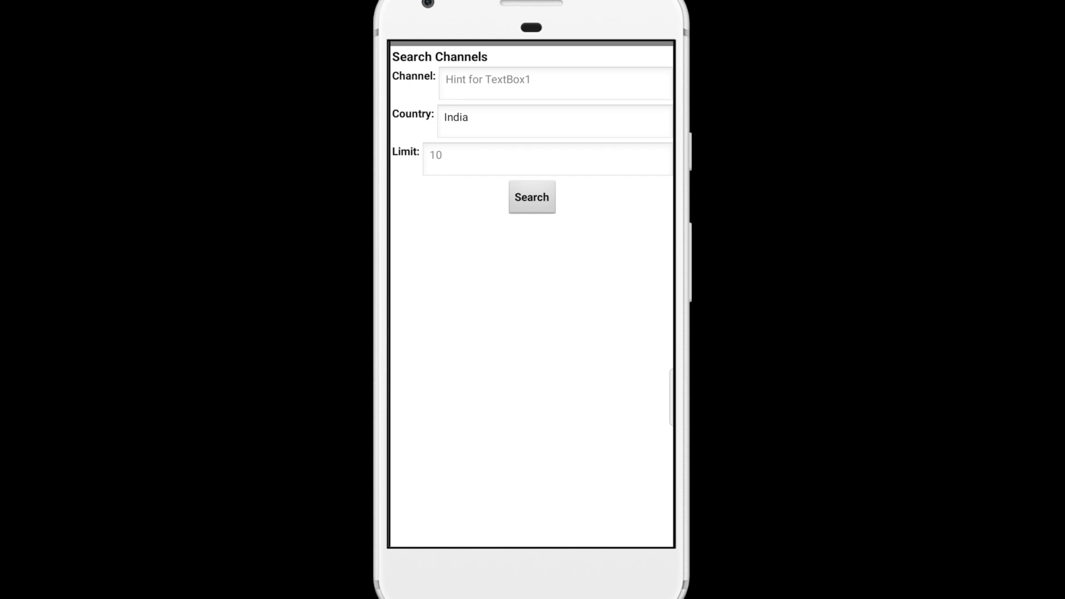
pyautogui.click(546, 159)
# Set the result limit to 20 and run the search for Indian channels.
pyautogui.click(450, 164)
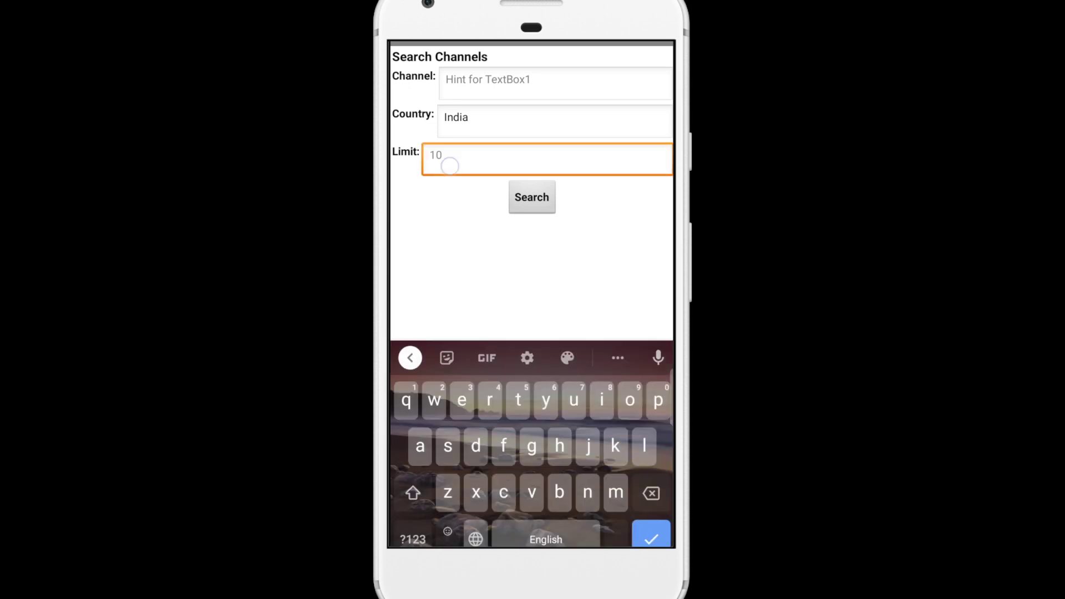
pyautogui.click(413, 536)
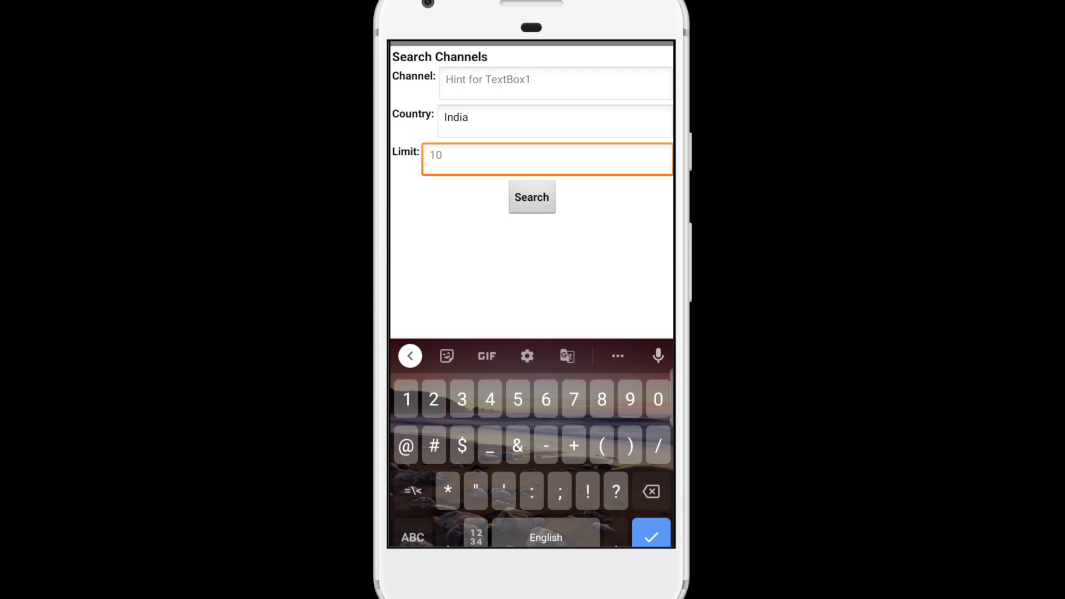
pyautogui.write('20')
pyautogui.click(458, 262)
pyautogui.click(531, 197)
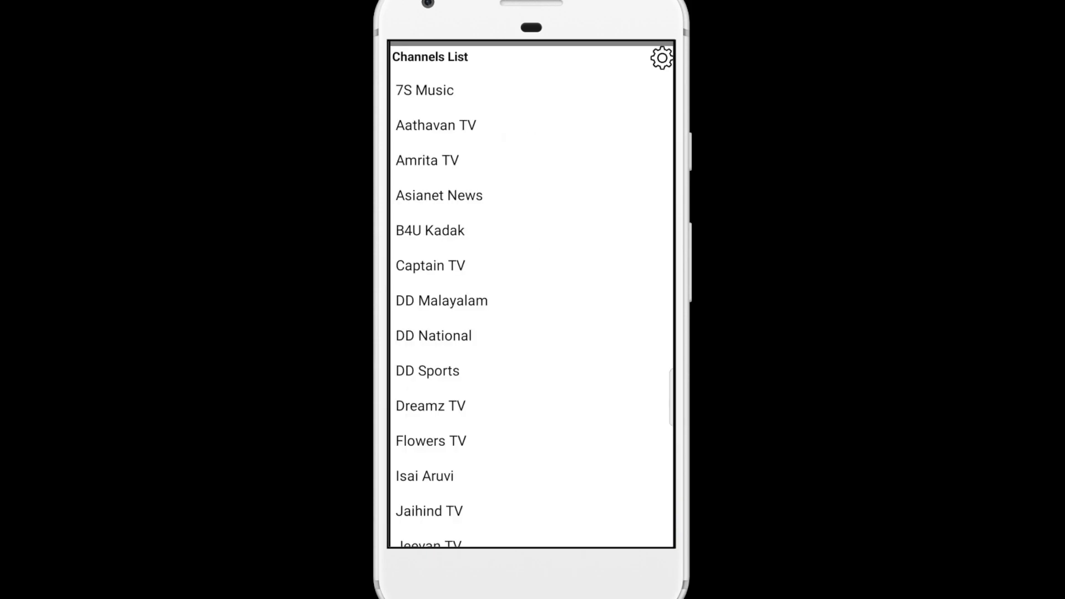
pyautogui.moveTo(585, 439); pyautogui.dragTo(611, 335)
pyautogui.moveTo(577, 456)
pyautogui.mouseDown()
pyautogui.moveTo(597, 346)
pyautogui.moveTo(578, 464)
pyautogui.mouseUp()
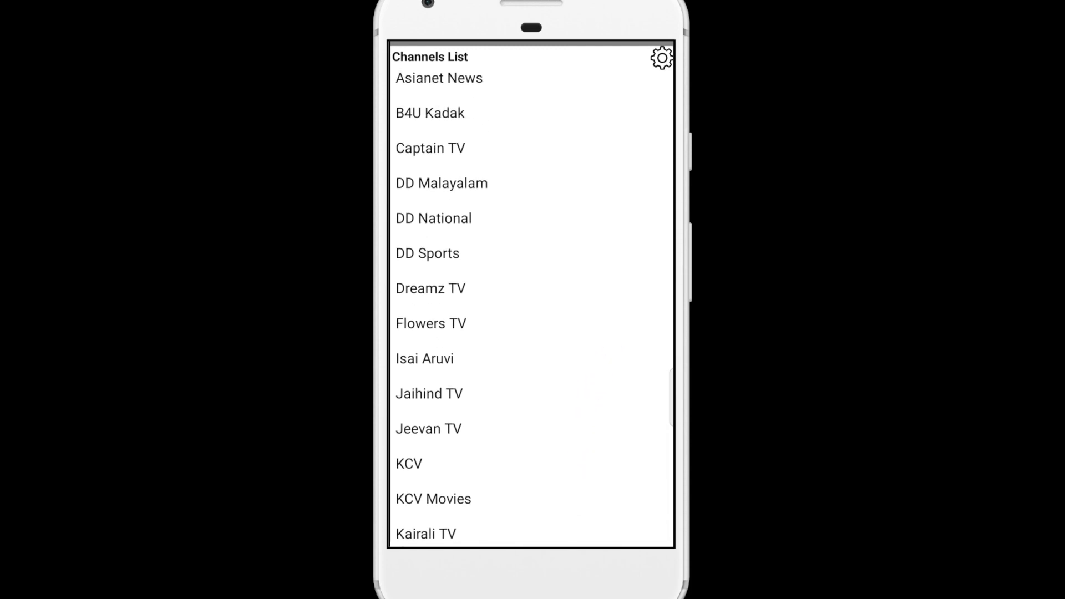
# Scroll the Indian Channels List toward Flowers TV.
pyautogui.moveTo(566, 393); pyautogui.dragTo(566, 454)
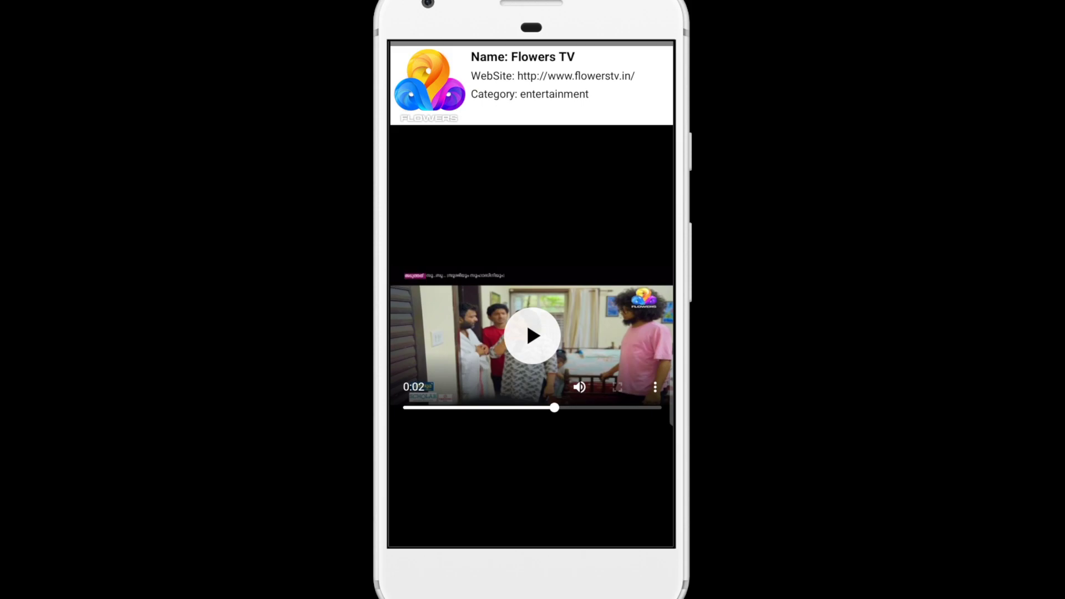
# Go back from the Flowers TV stream to the Search Channels form.
pyautogui.press('Escape')
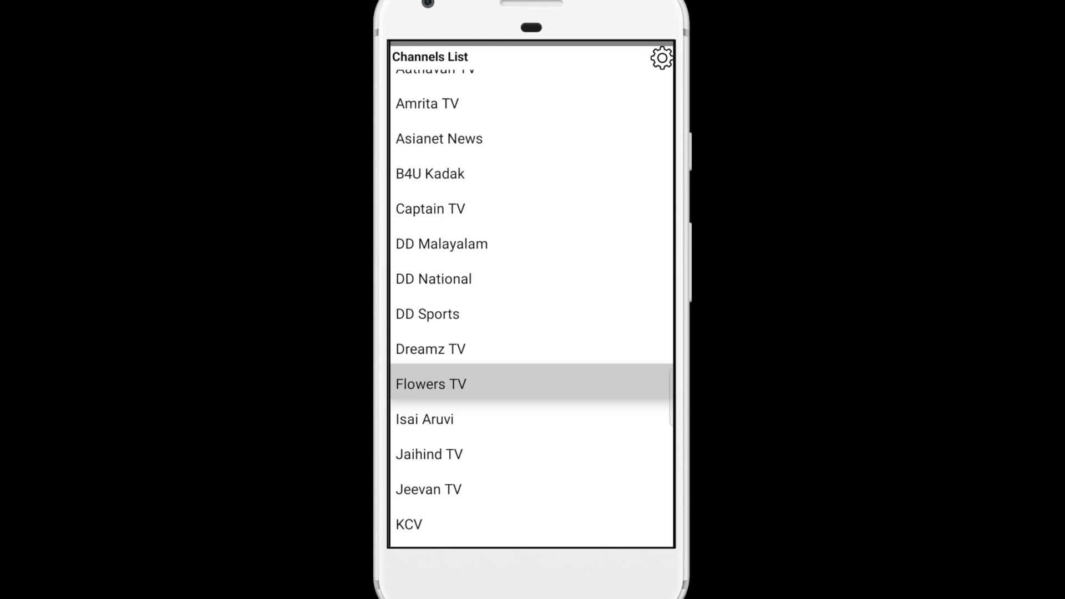
pyautogui.press('Escape')
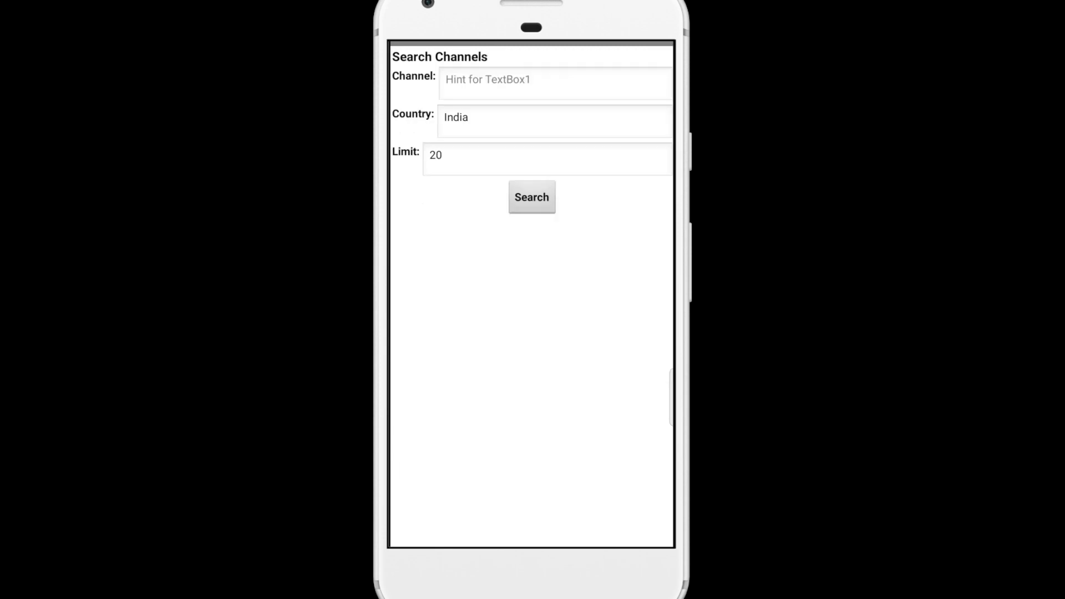
# Choose Argentina, change the limit from 20 to 5 and run the channel search.
pyautogui.click(574, 123)
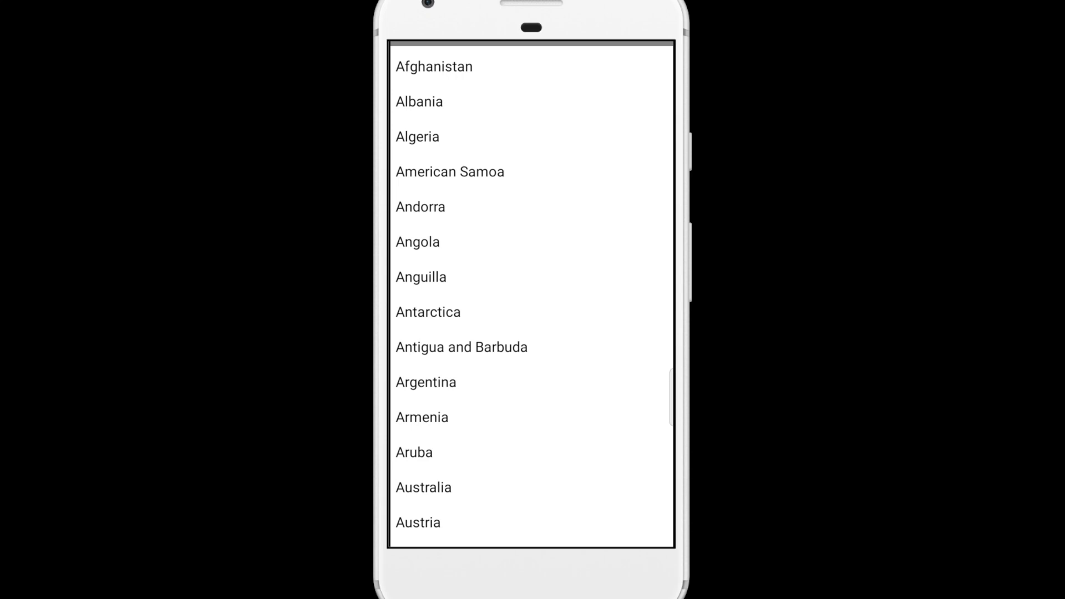
pyautogui.click(426, 382)
pyautogui.click(440, 172)
pyautogui.click(650, 491)
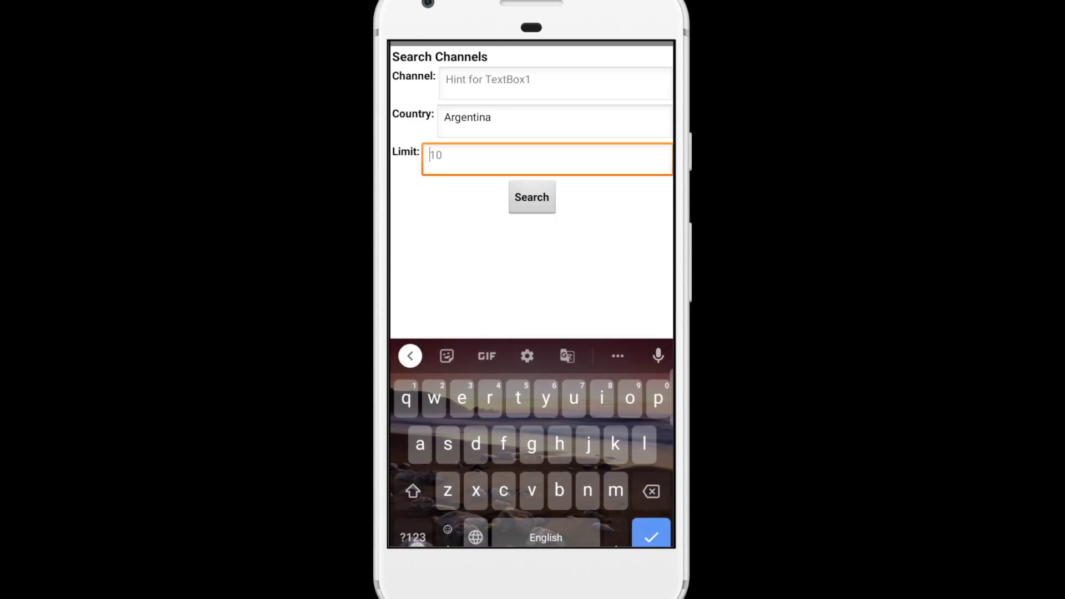
pyautogui.click(412, 536)
pyautogui.click(517, 399)
pyautogui.click(520, 204)
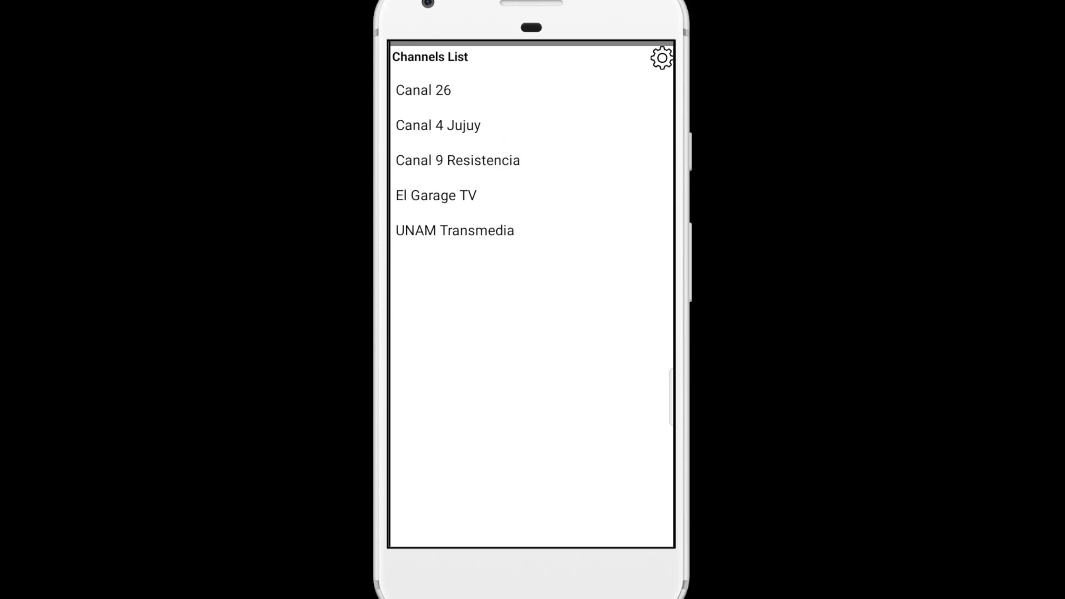
# Open Canal 9 Resistencia from the Argentine results and play its live stream.
pyautogui.click(458, 160)
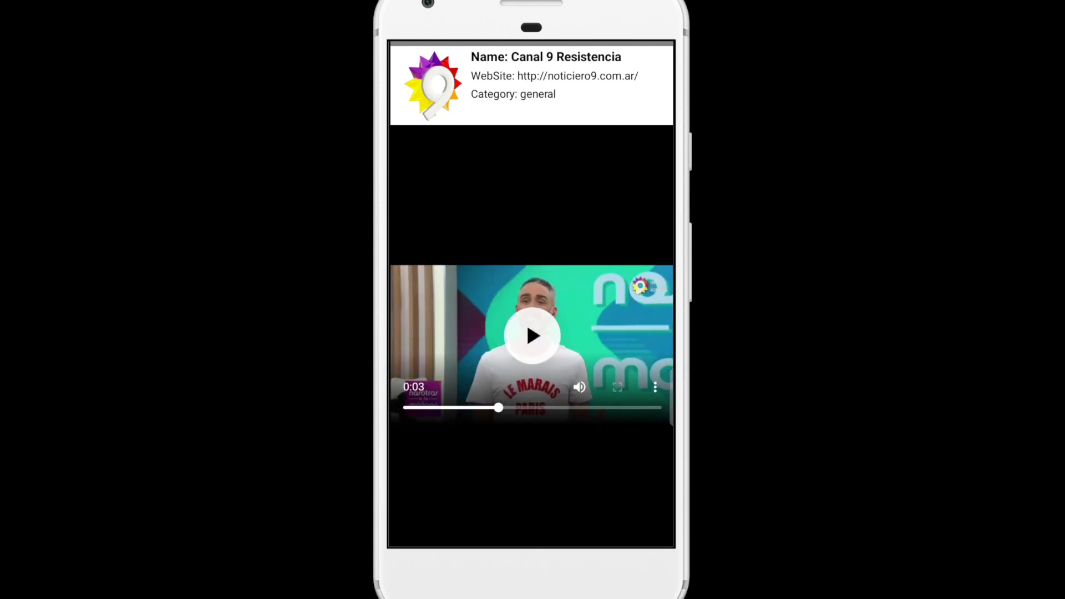
# Go back from the Canal 9 Resistencia stream to the Argentine Channels List.
pyautogui.press('Escape')
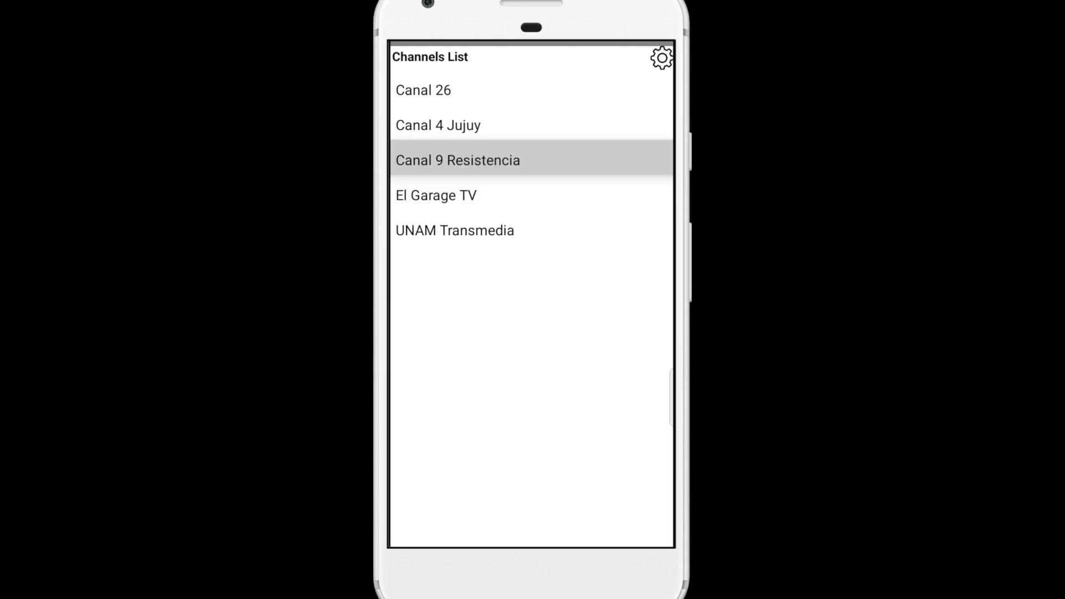